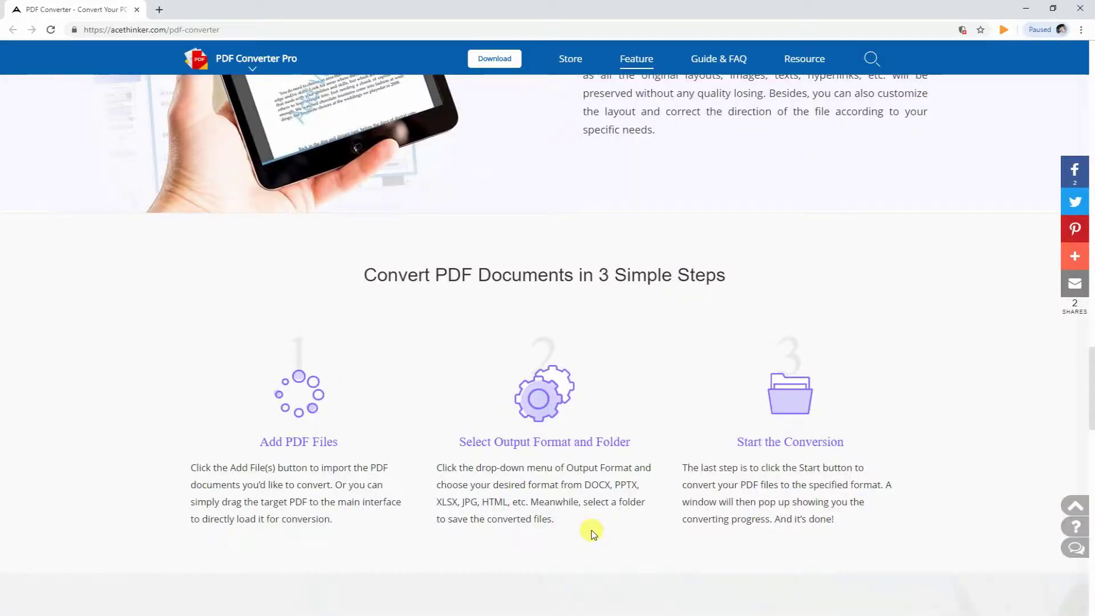
Scroll up to the AceThinker PDF Converter header card showing the $29.95 price and free trial.
{"action": "scroll", "coordinate": [591, 532], "scroll_direction": "up", "scroll_amount": 7}
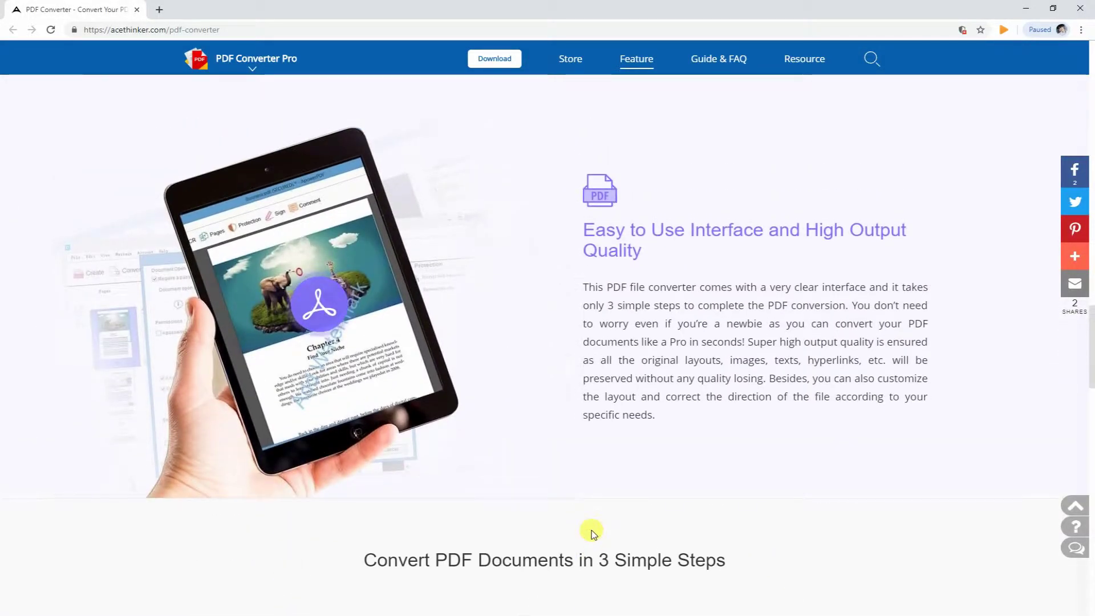
{"action": "scroll", "coordinate": [592, 530], "scroll_direction": "up", "scroll_amount": 6}
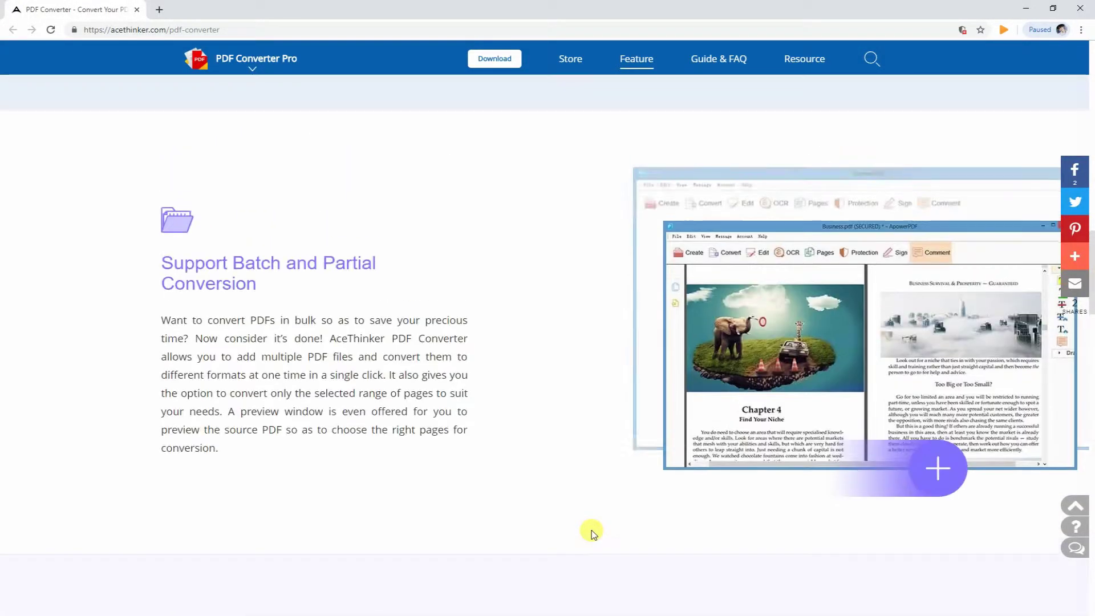
{"action": "scroll", "coordinate": [593, 532], "scroll_direction": "up", "scroll_amount": 1}
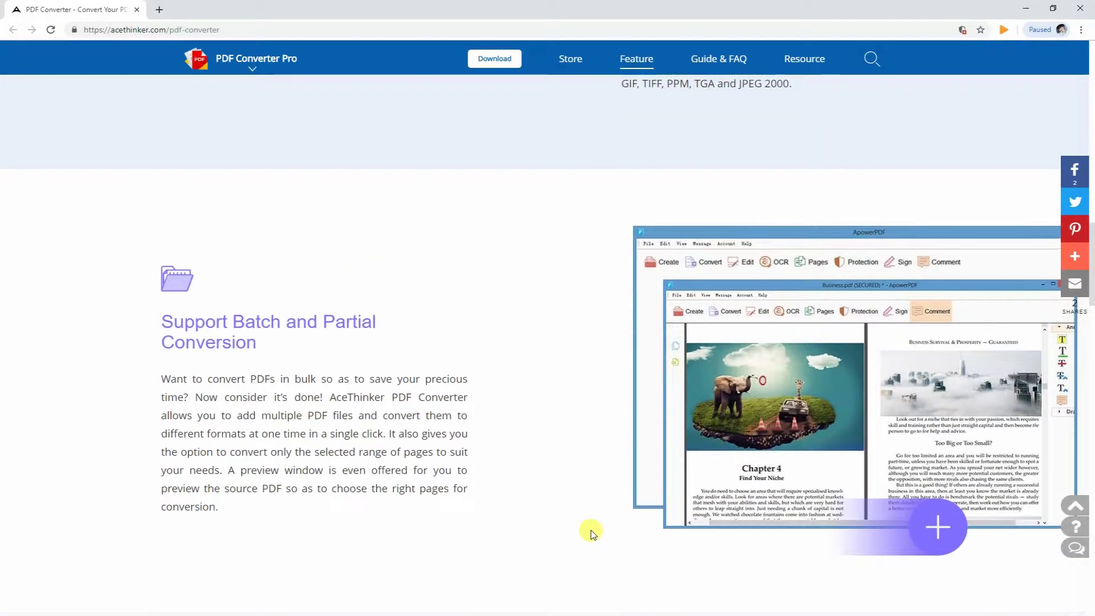
{"action": "scroll", "coordinate": [593, 532], "scroll_direction": "up", "scroll_amount": 5}
{"action": "scroll", "coordinate": [593, 532], "scroll_direction": "up", "scroll_amount": 2}
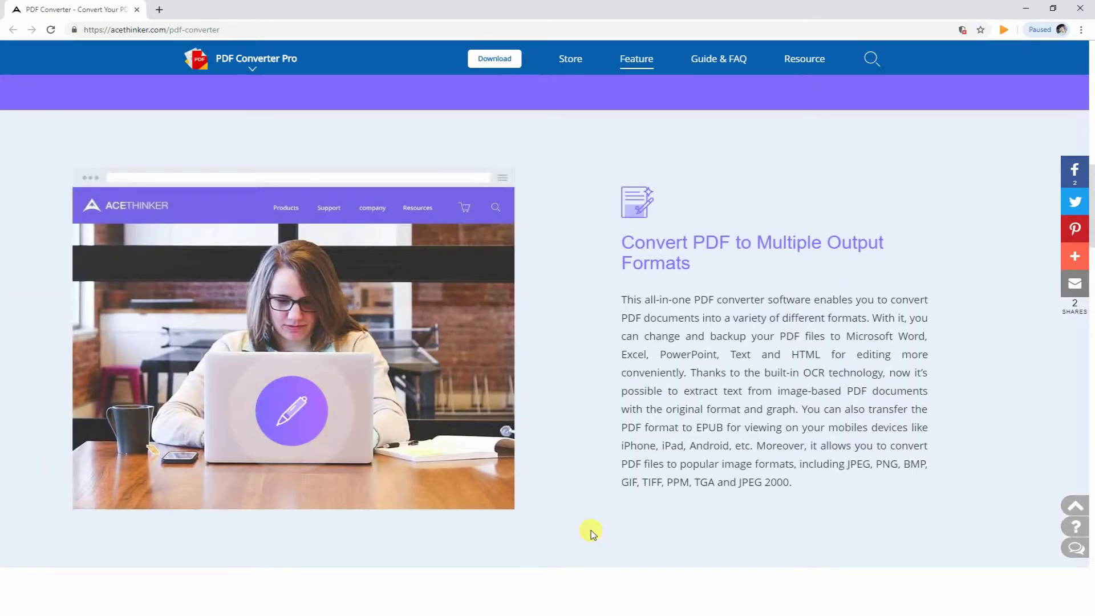
{"action": "scroll", "coordinate": [592, 532], "scroll_direction": "up", "scroll_amount": 4}
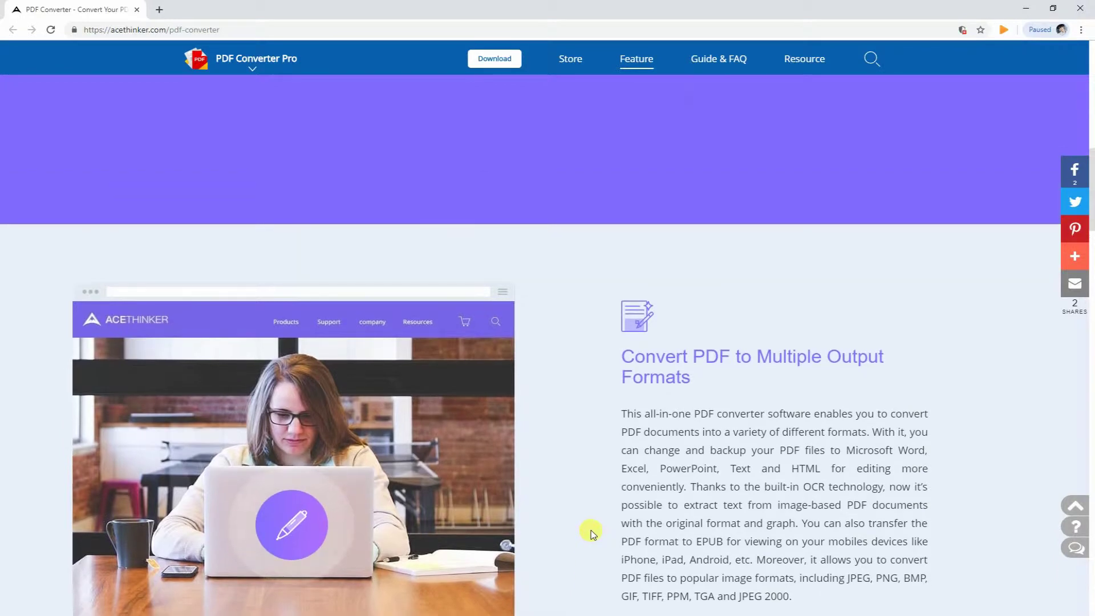
{"action": "scroll", "coordinate": [593, 532], "scroll_direction": "up", "scroll_amount": 5}
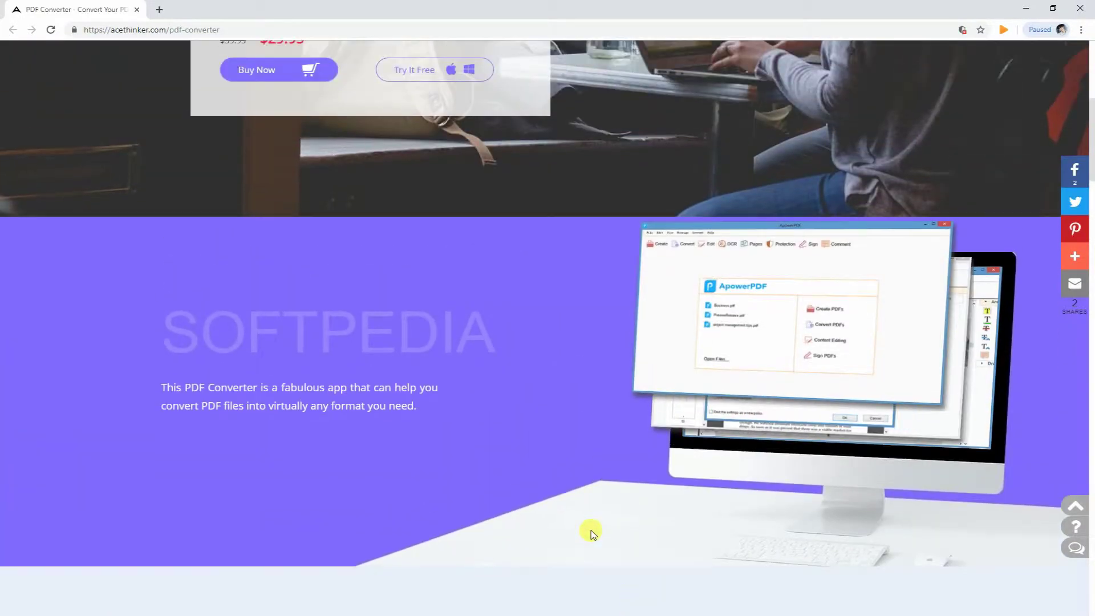
{"action": "scroll", "coordinate": [591, 531], "scroll_direction": "up", "scroll_amount": 5}
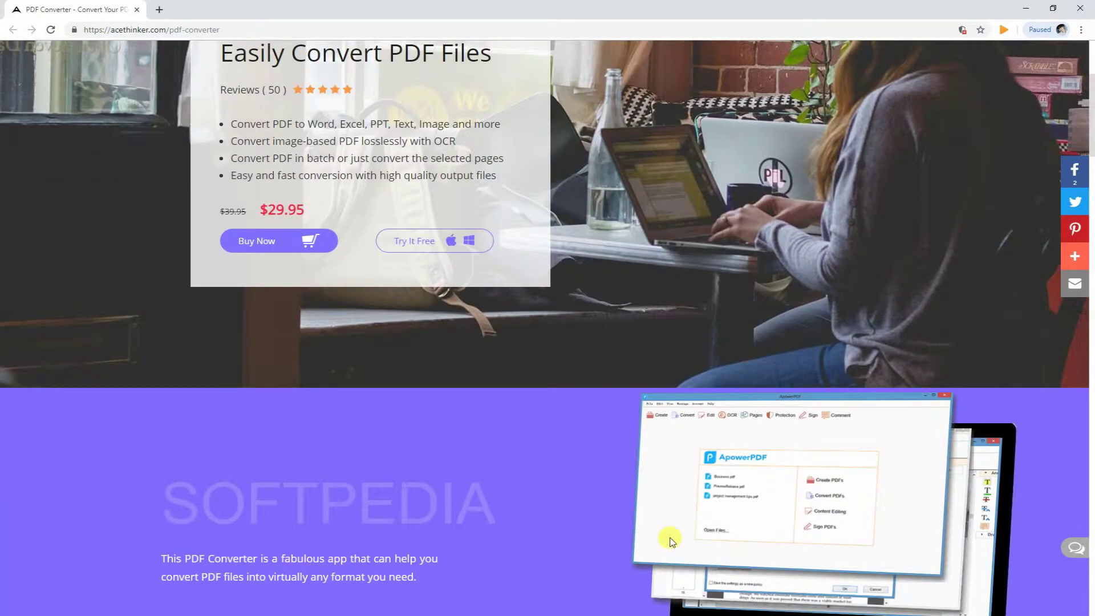
{"action": "scroll", "coordinate": [670, 539], "scroll_direction": "up", "scroll_amount": 1}
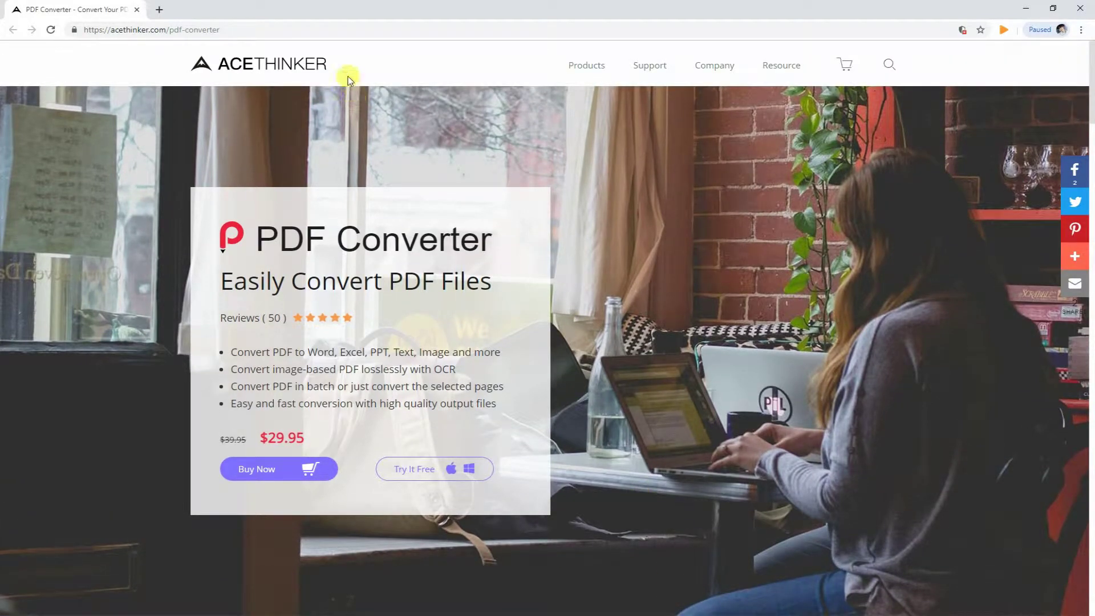
Download the Windows free trial installer acethinker-pdf-converter.exe with Try It Free.
{"action": "left_click", "coordinate": [311, 34]}
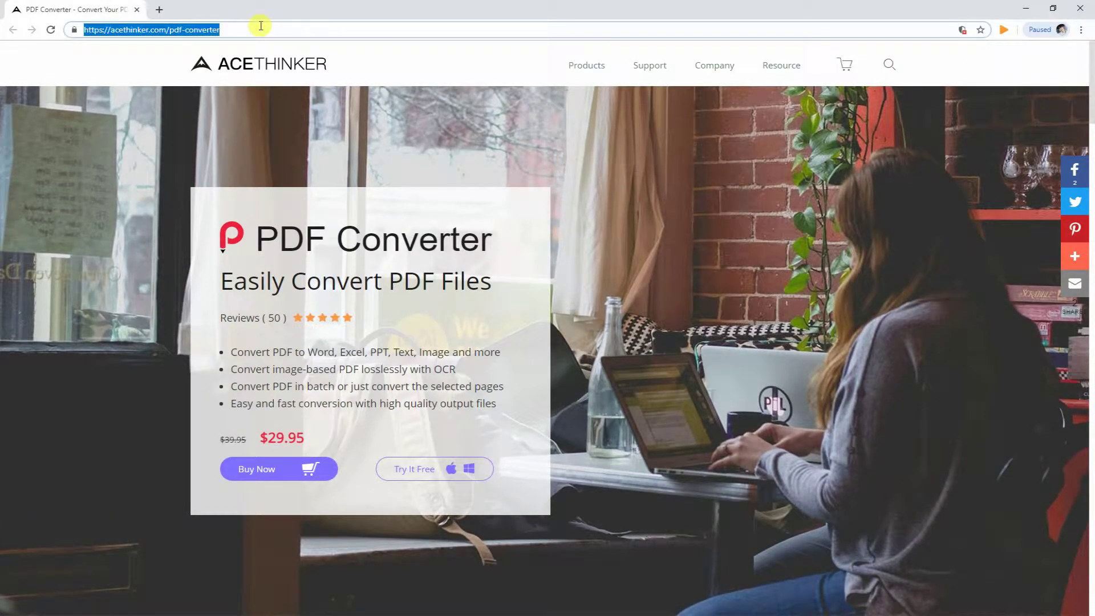
{"action": "left_click", "coordinate": [219, 30]}
{"action": "left_click_drag", "start_coordinate": [220, 29], "coordinate": [80, 30]}
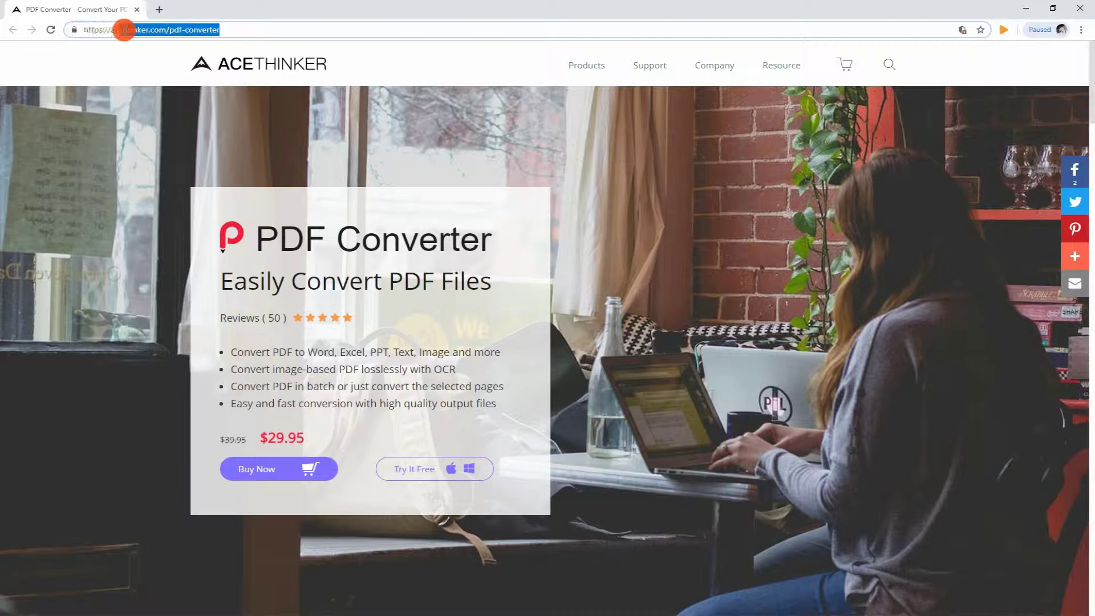
{"action": "left_click", "coordinate": [252, 30]}
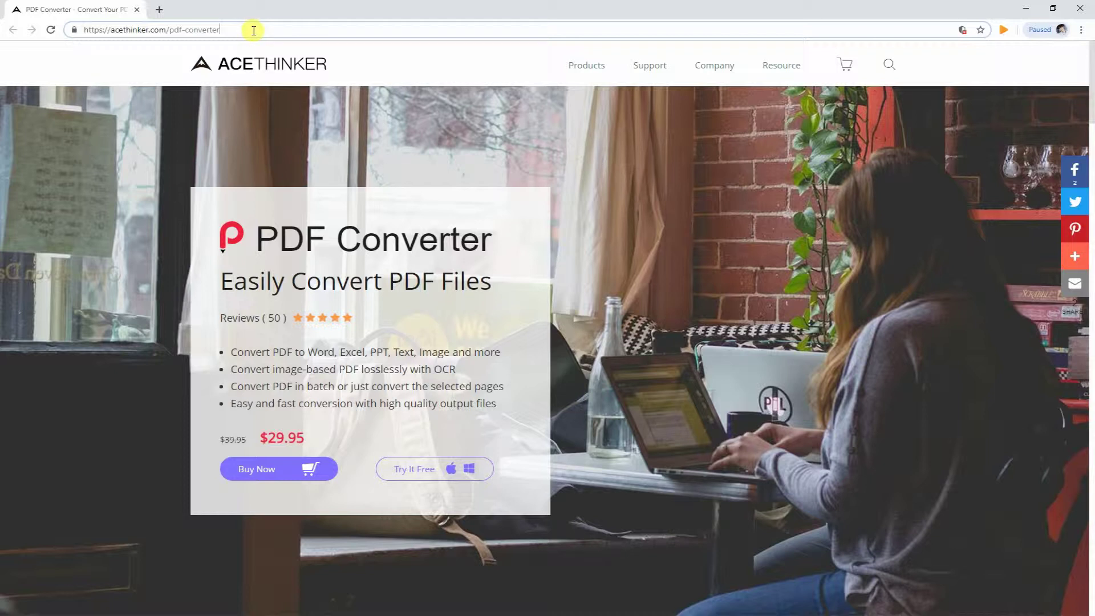
{"action": "left_click", "coordinate": [436, 481]}
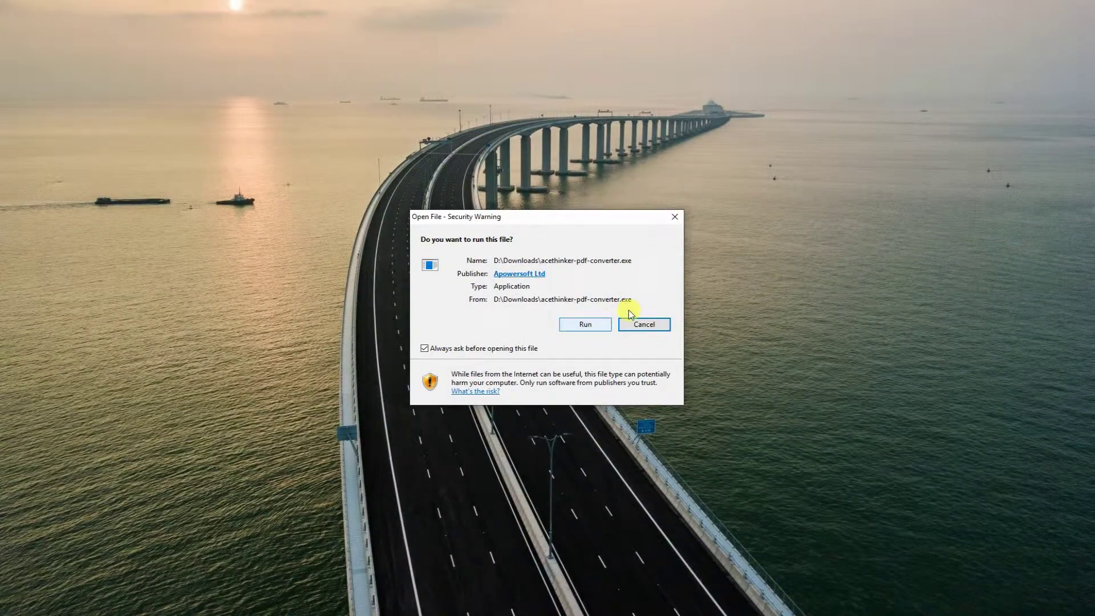
Run the installer and install with the default language, install folder and desktop shortcut.
{"action": "left_click", "coordinate": [594, 326]}
{"action": "left_click", "coordinate": [562, 345]}
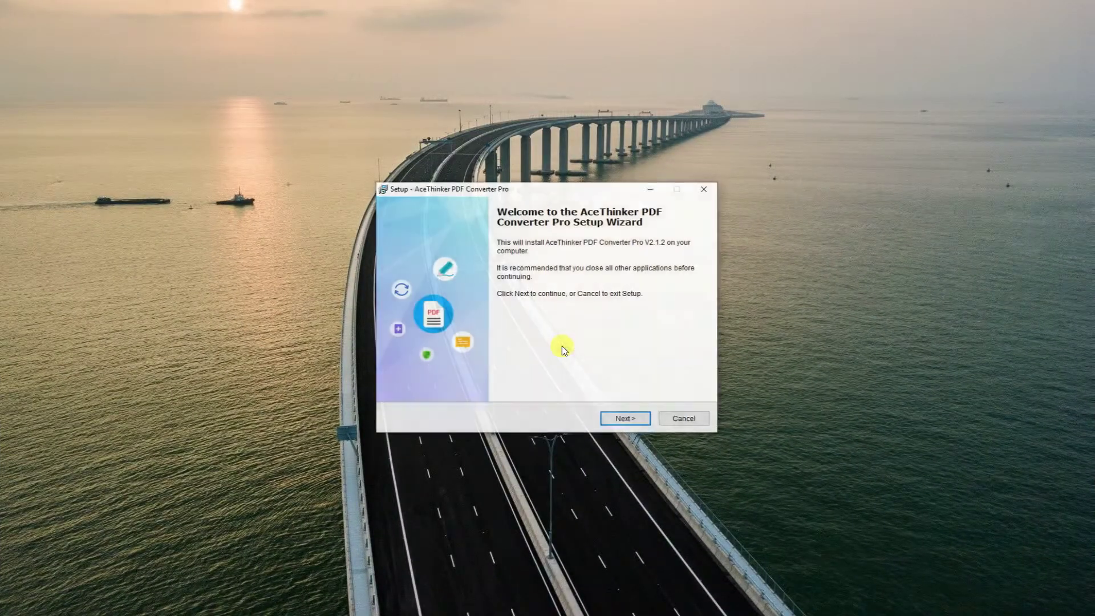
{"action": "left_click", "coordinate": [616, 420]}
{"action": "left_click", "coordinate": [616, 420]}
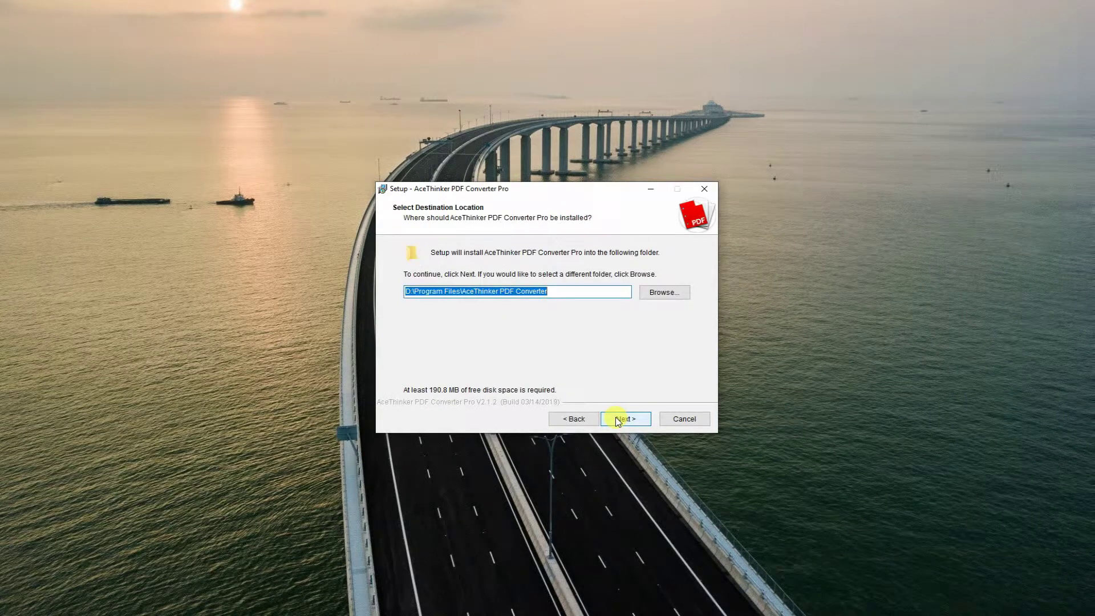
{"action": "left_click", "coordinate": [617, 420]}
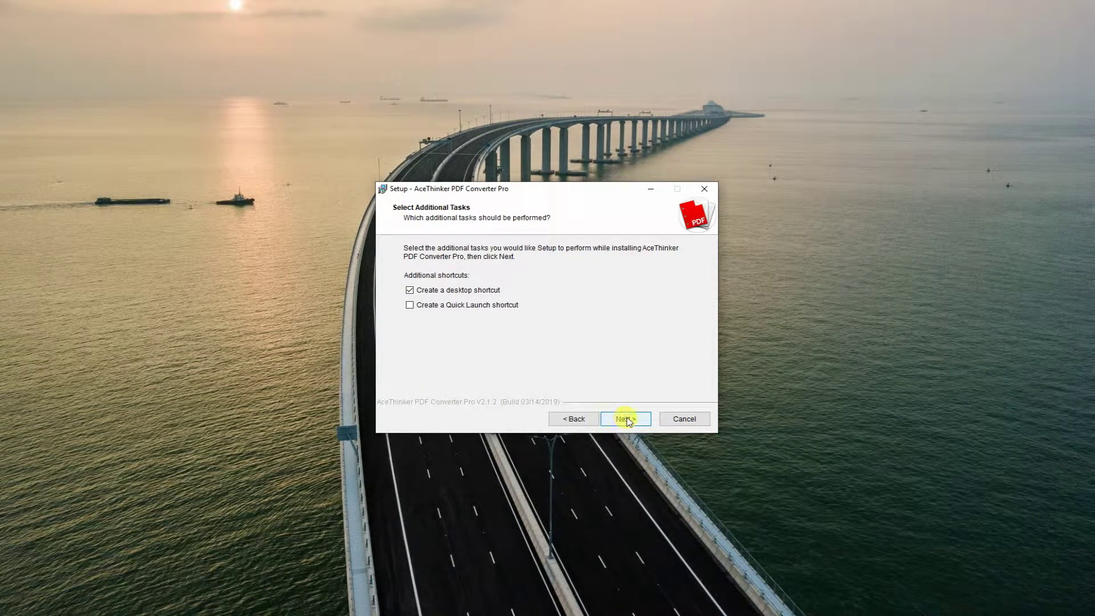
{"action": "left_click", "coordinate": [629, 421]}
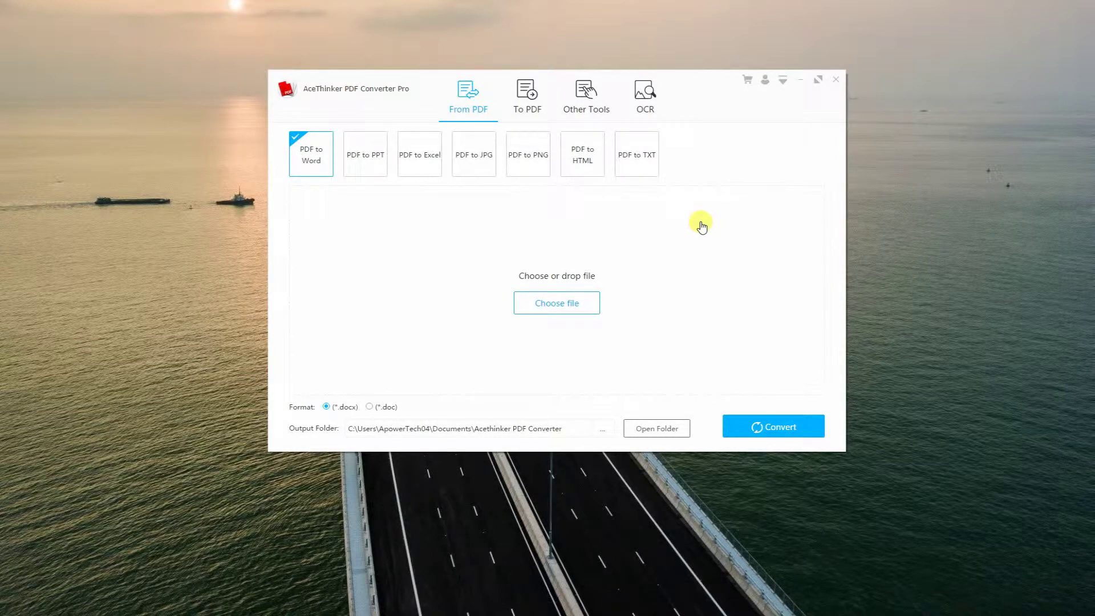
Look over the To PDF and Other Tools tabs, then choose the PDF to JPG conversion.
{"action": "left_click", "coordinate": [526, 109]}
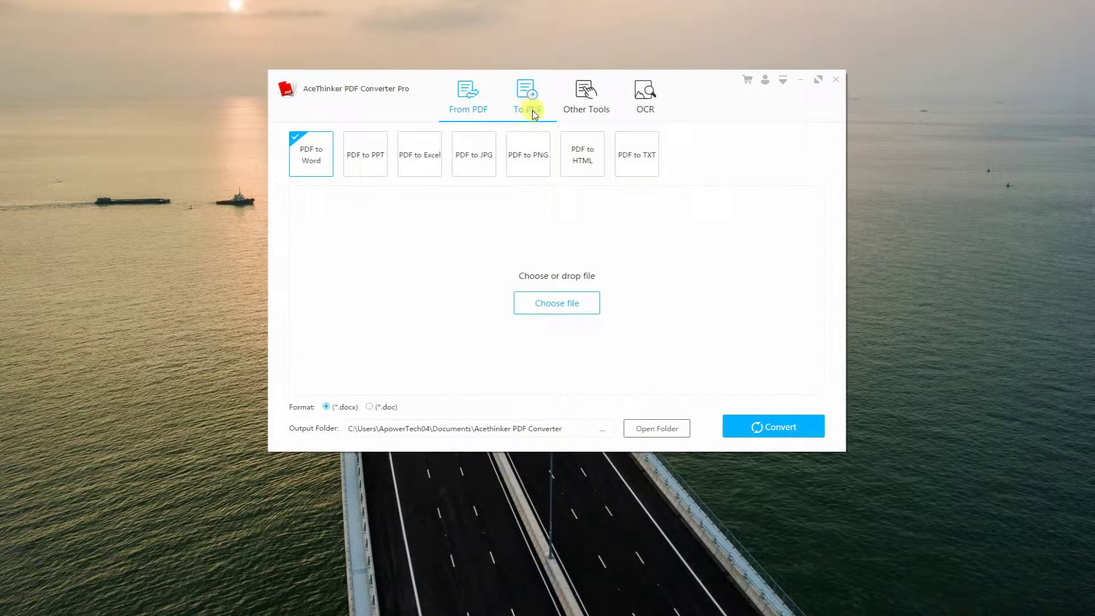
{"action": "left_click", "coordinate": [533, 113]}
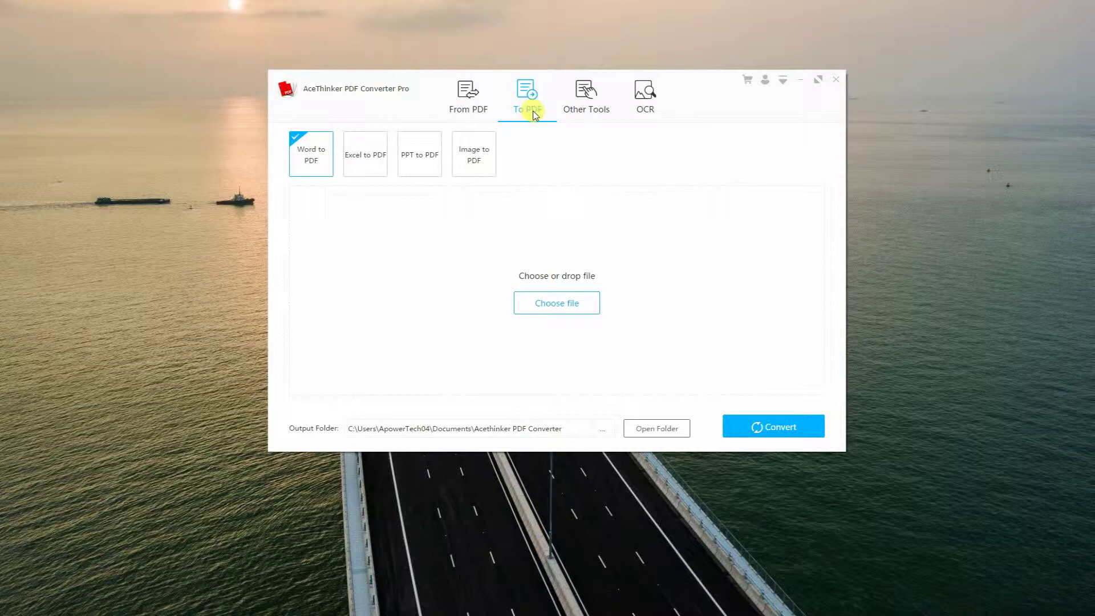
{"action": "left_click", "coordinate": [587, 109]}
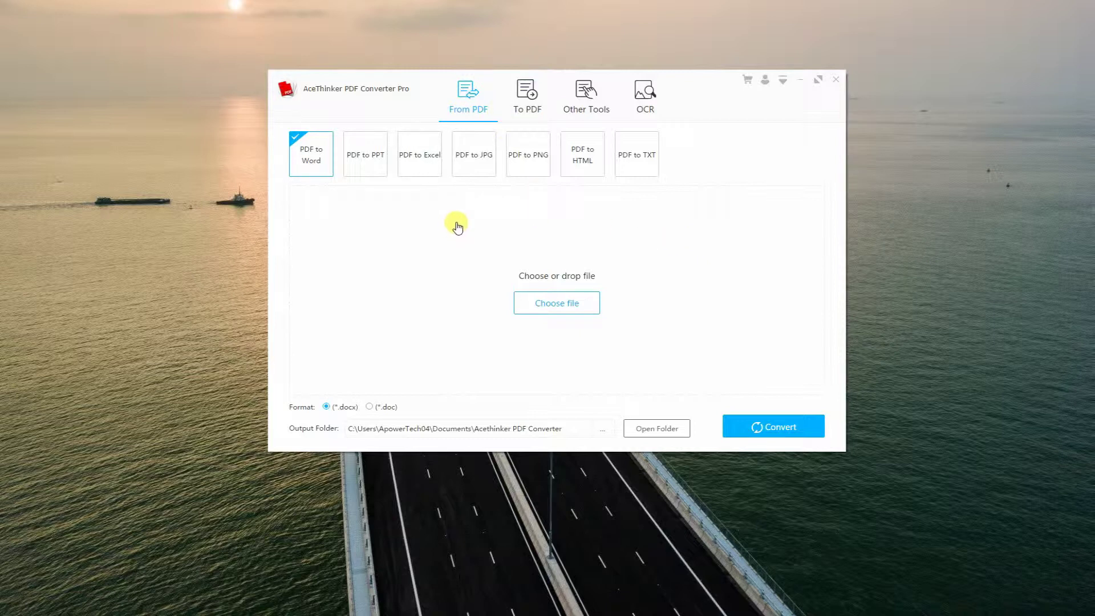
{"action": "left_click", "coordinate": [477, 172]}
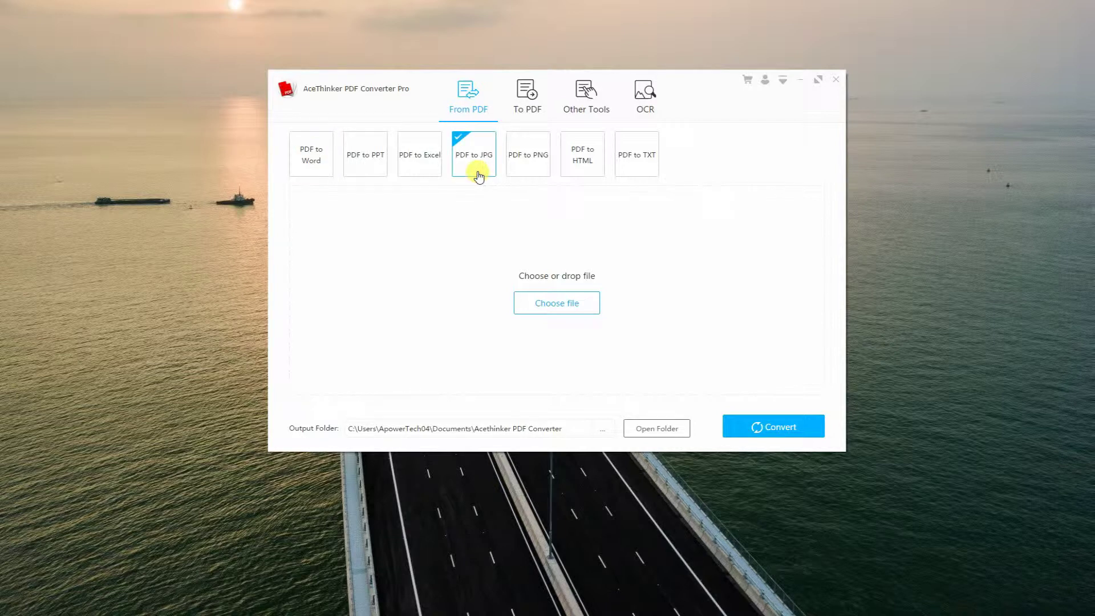
Add Beginners_Piano_Chord_Guide.pdf to the task list and start its JPG conversion.
{"action": "left_click", "coordinate": [536, 311]}
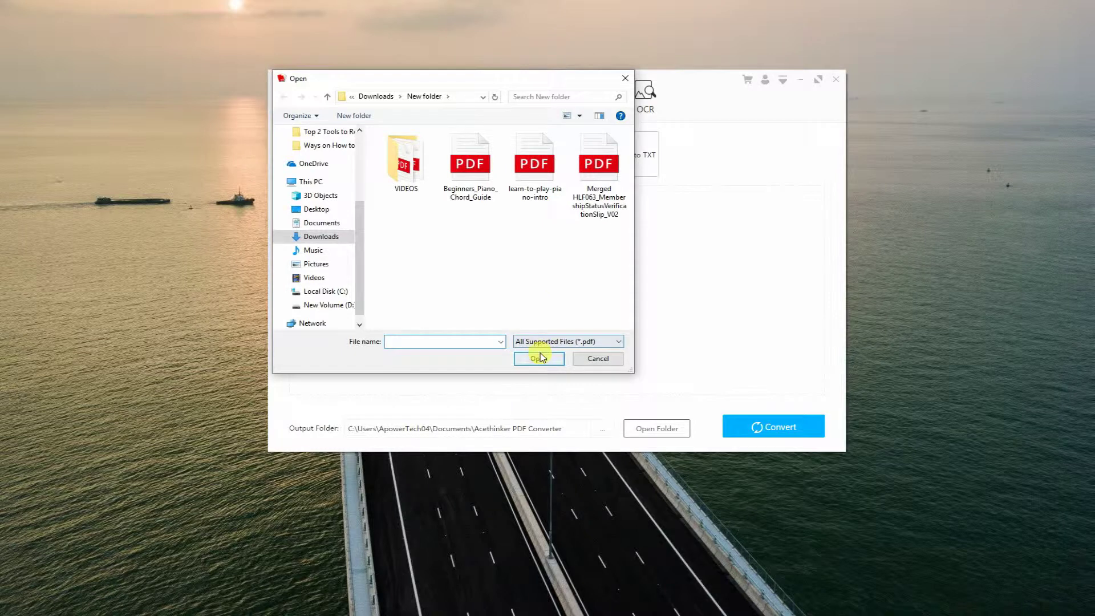
{"action": "left_click", "coordinate": [476, 182]}
{"action": "left_click", "coordinate": [527, 357]}
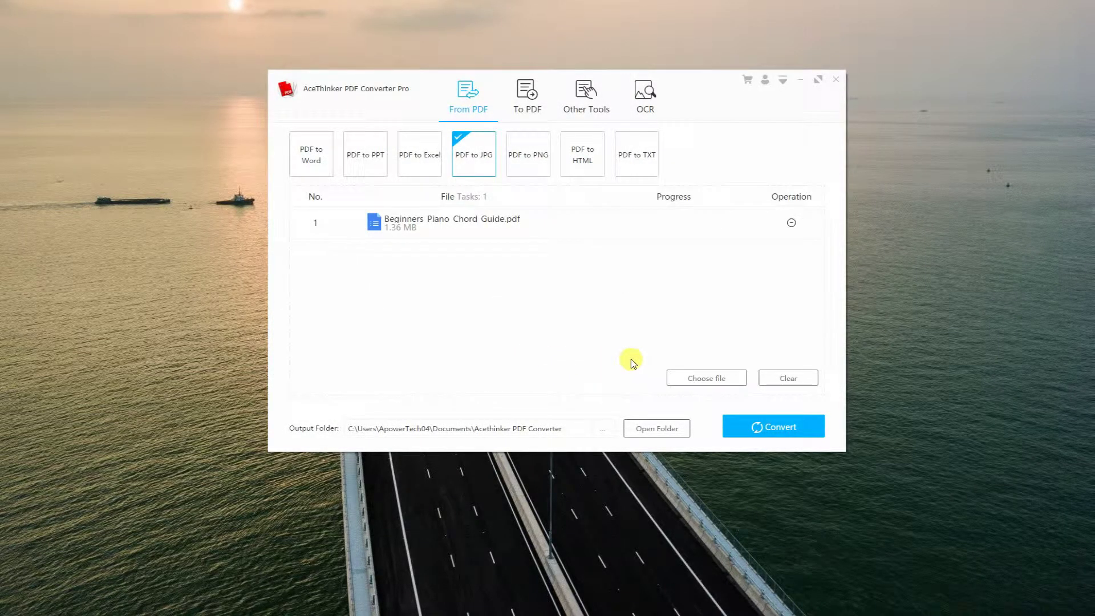
{"action": "left_click", "coordinate": [796, 431]}
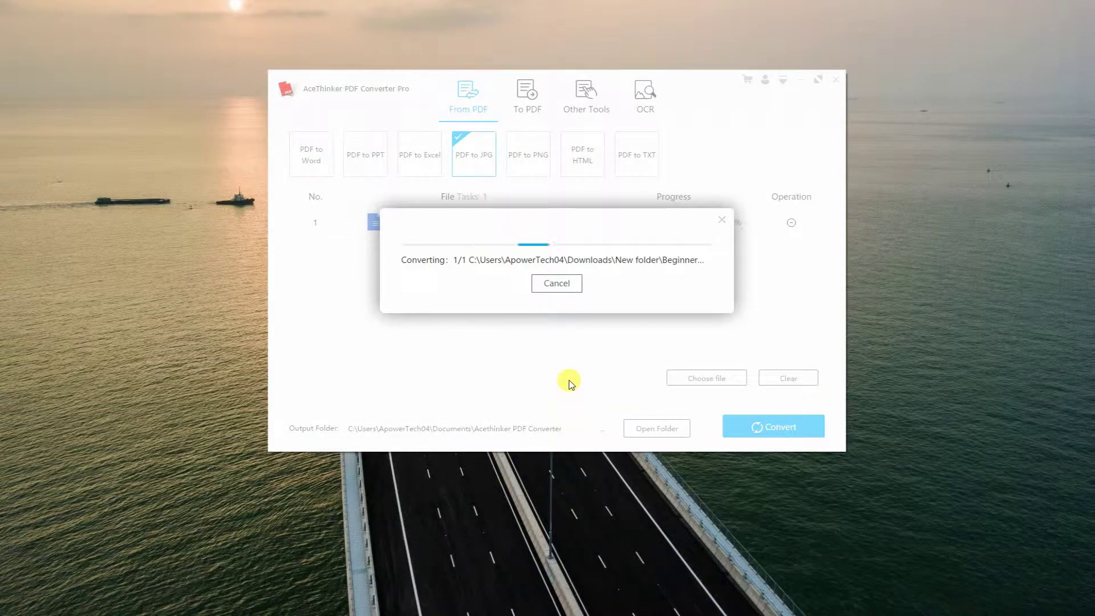
View Beginners_Piano_Chord_Guide-1 and the other converted pages in Photos, then go to To PDF.
{"action": "left_click", "coordinate": [575, 284]}
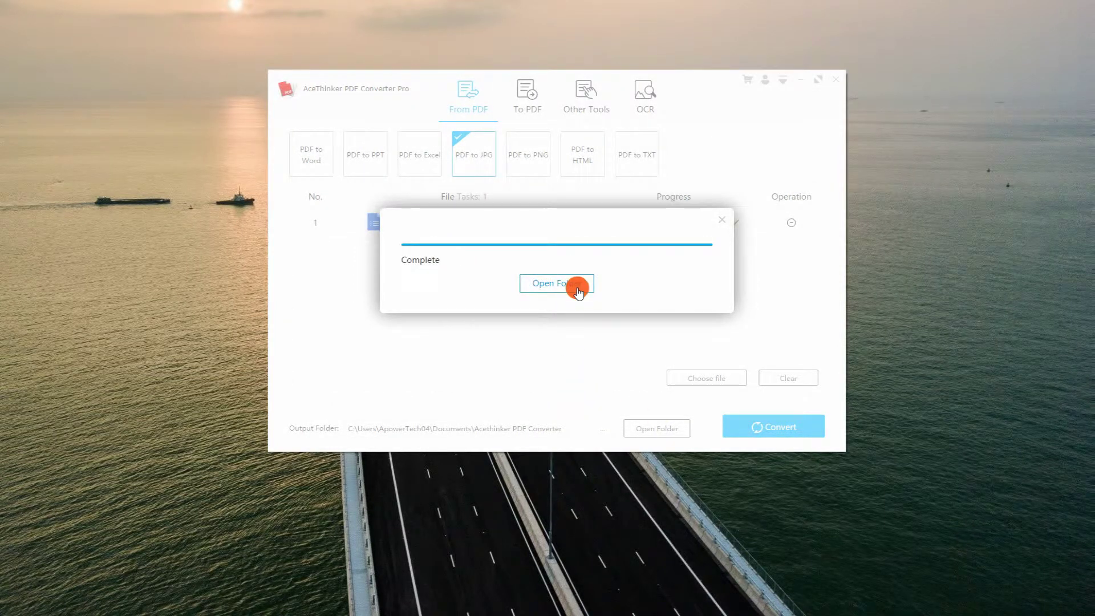
{"action": "double_click", "coordinate": [274, 237]}
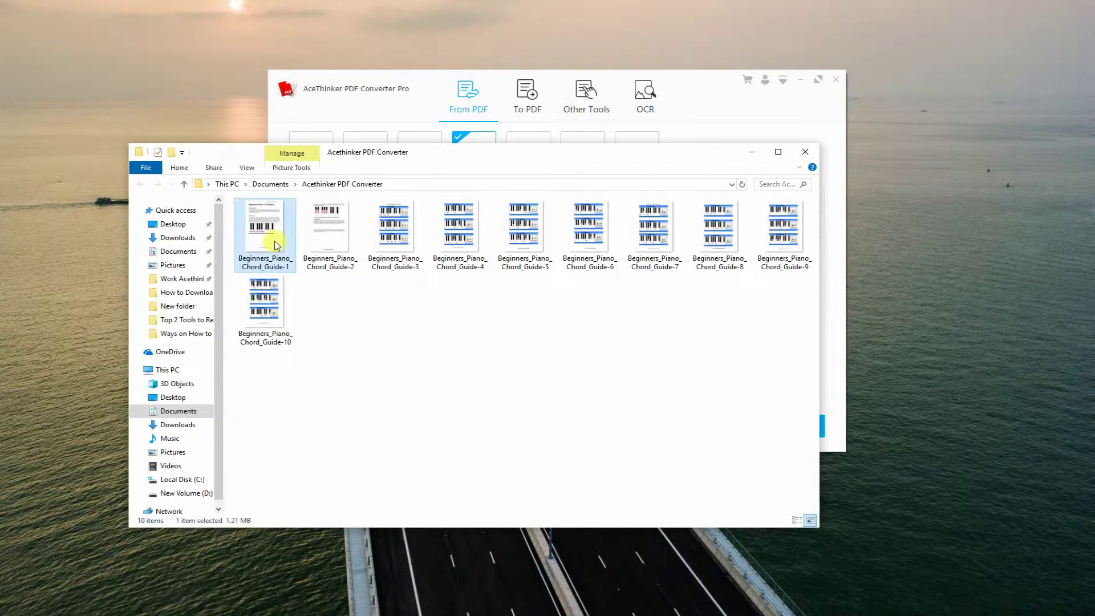
{"action": "scroll", "coordinate": [713, 334], "scroll_direction": "down", "scroll_amount": 8}
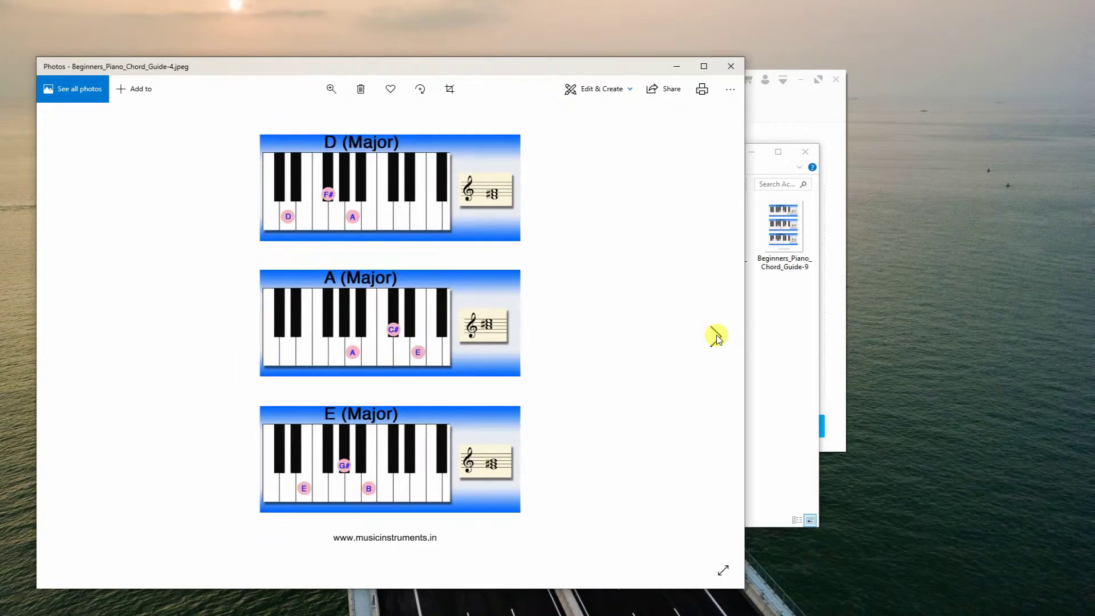
{"action": "scroll", "coordinate": [716, 333], "scroll_direction": "up", "scroll_amount": 1}
{"action": "left_click", "coordinate": [730, 66]}
{"action": "left_click", "coordinate": [527, 103]}
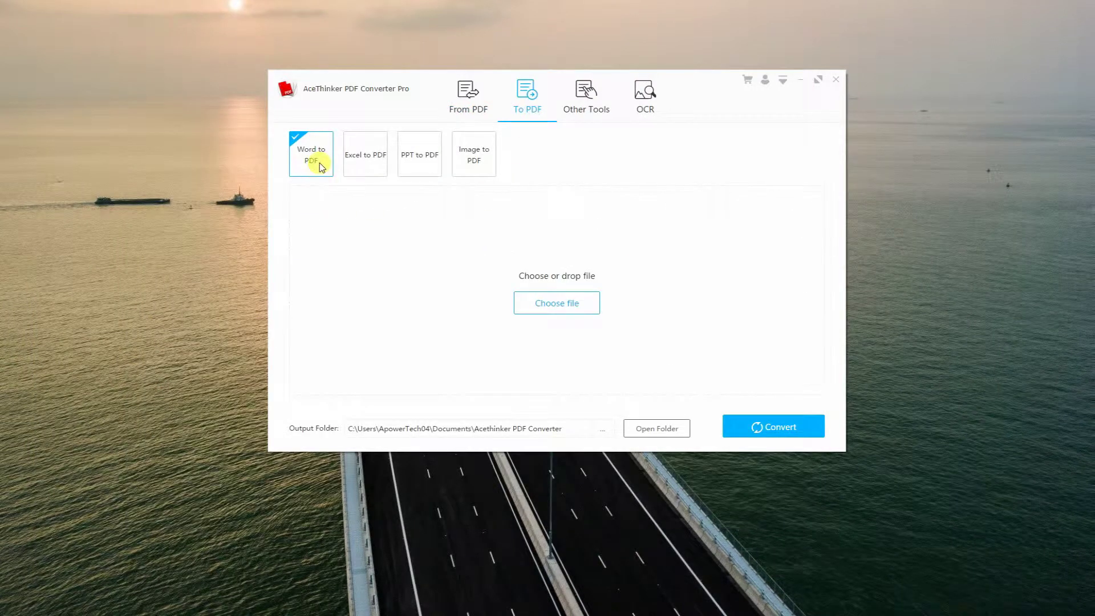
Preview the Excel, PPT and Image to PDF options, then return to Word to PDF.
{"action": "left_click", "coordinate": [372, 170]}
{"action": "left_click", "coordinate": [434, 171]}
{"action": "left_click", "coordinate": [486, 175]}
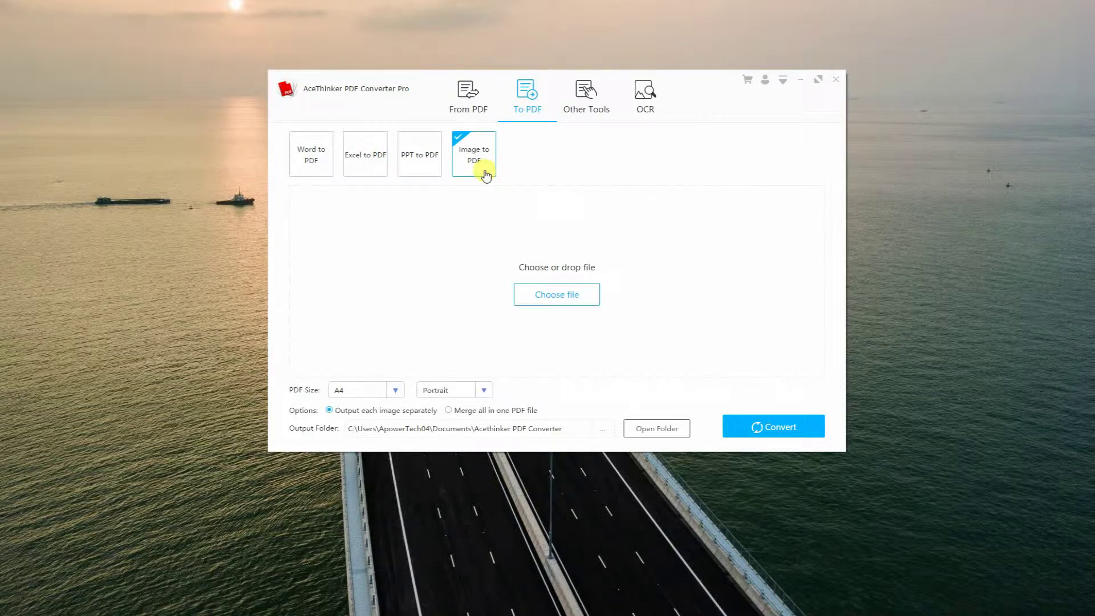
{"action": "left_click", "coordinate": [322, 159]}
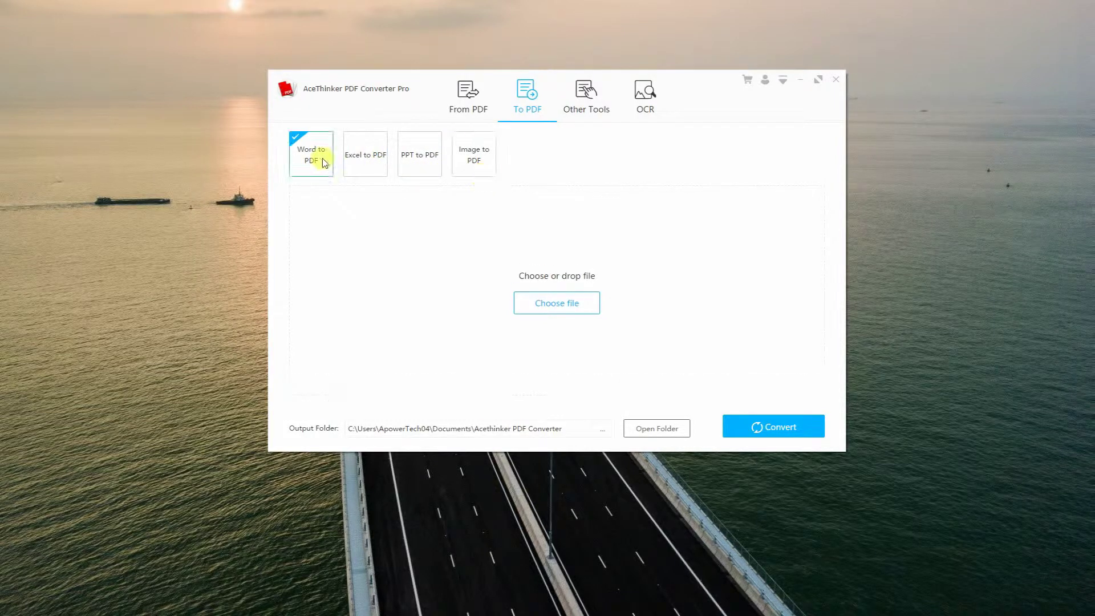
Add the Shutterstock Word document from the Documents folder to the Word to PDF tasks.
{"action": "left_click", "coordinate": [573, 308]}
{"action": "left_click", "coordinate": [334, 224]}
{"action": "scroll", "coordinate": [578, 213], "scroll_direction": "down", "scroll_amount": 10}
{"action": "double_click", "coordinate": [494, 228]}
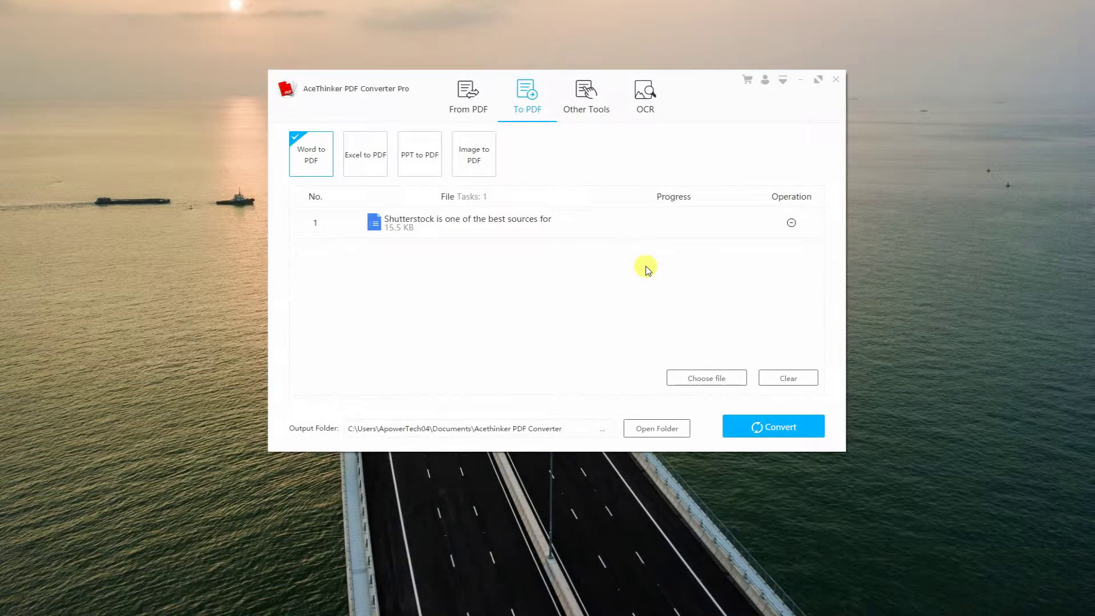
Convert the Shutterstock document and open the resulting six-page PDF in Microsoft Edge.
{"action": "left_click", "coordinate": [757, 434]}
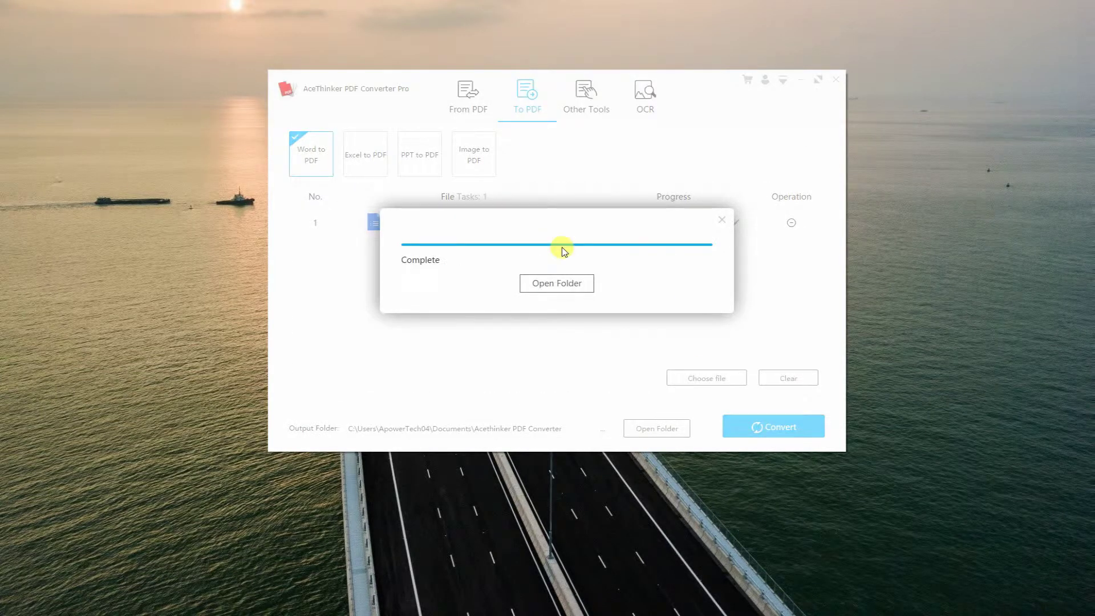
{"action": "left_click", "coordinate": [557, 283]}
{"action": "double_click", "coordinate": [590, 310]}
{"action": "scroll", "coordinate": [564, 273], "scroll_direction": "down", "scroll_amount": 2}
{"action": "scroll", "coordinate": [586, 303], "scroll_direction": "up", "scroll_amount": 2}
{"action": "left_click", "coordinate": [586, 429]}
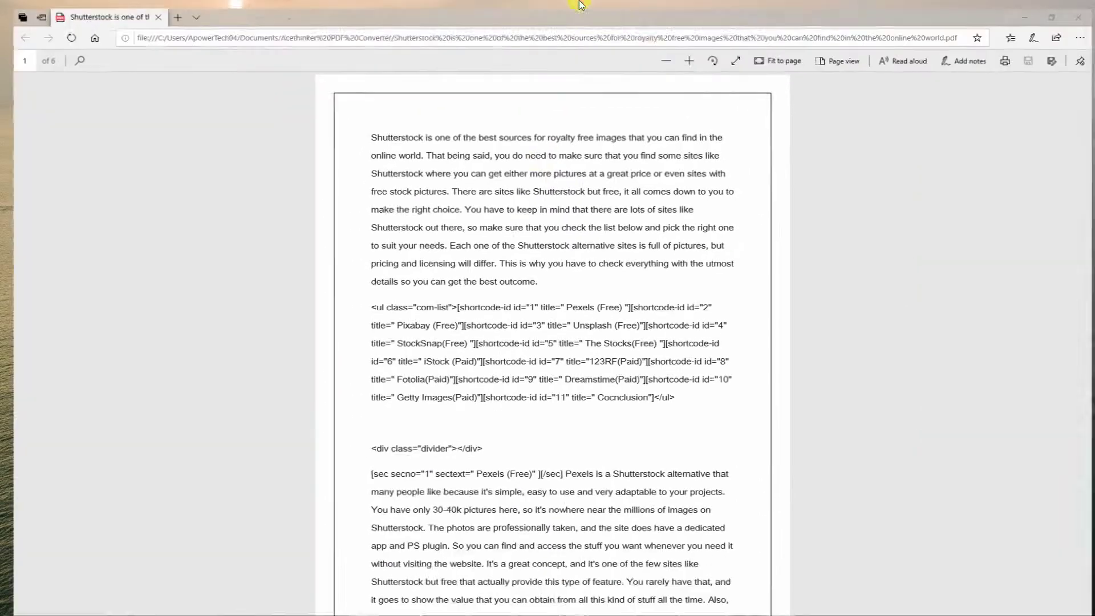
{"action": "scroll", "coordinate": [577, 207], "scroll_direction": "down", "scroll_amount": 20}
{"action": "scroll", "coordinate": [780, 147], "scroll_direction": "down", "scroll_amount": 5}
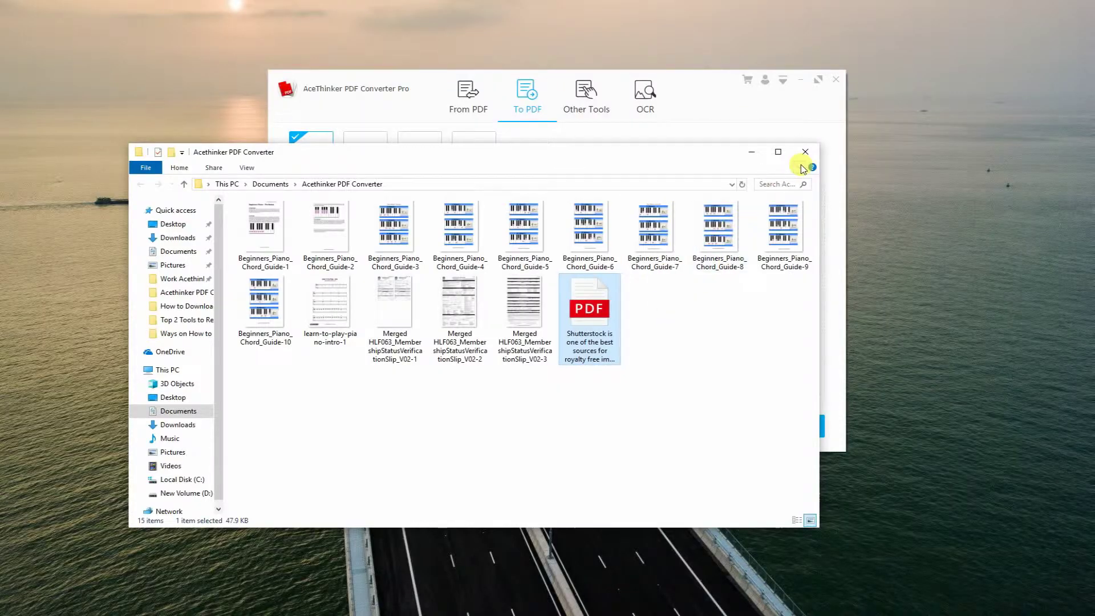
Close the file windows and show the Other Tools tab with merge, split and compress.
{"action": "left_click", "coordinate": [805, 152]}
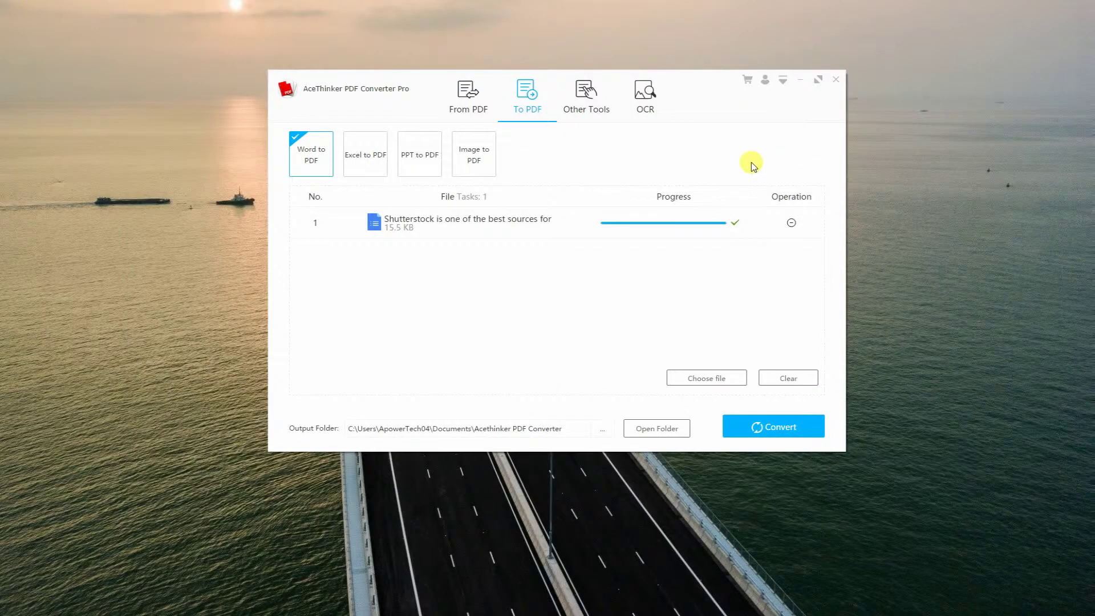
{"action": "left_click", "coordinate": [588, 106]}
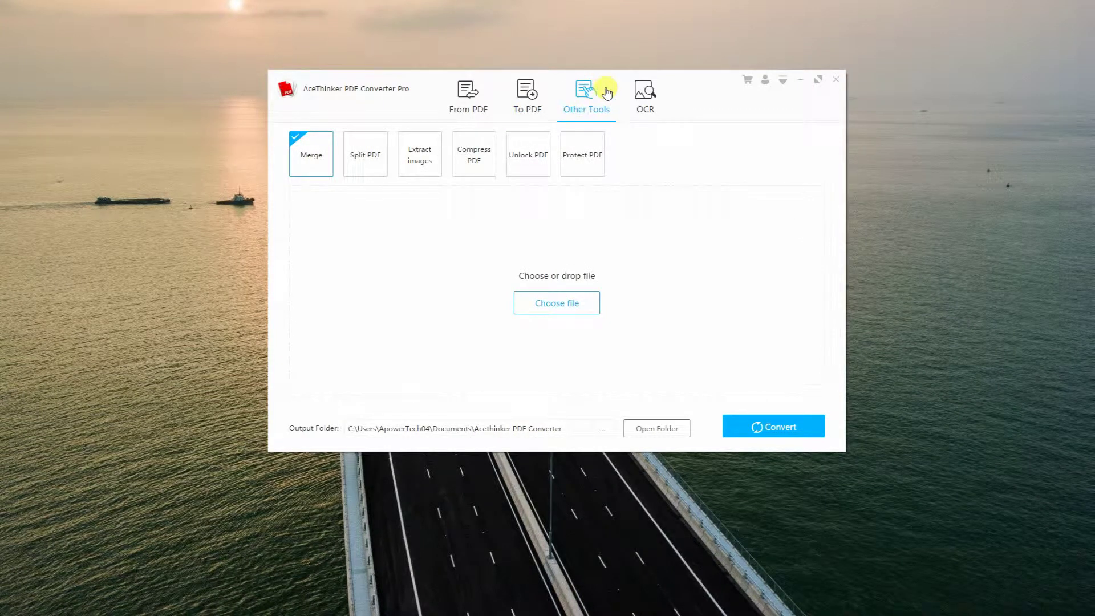